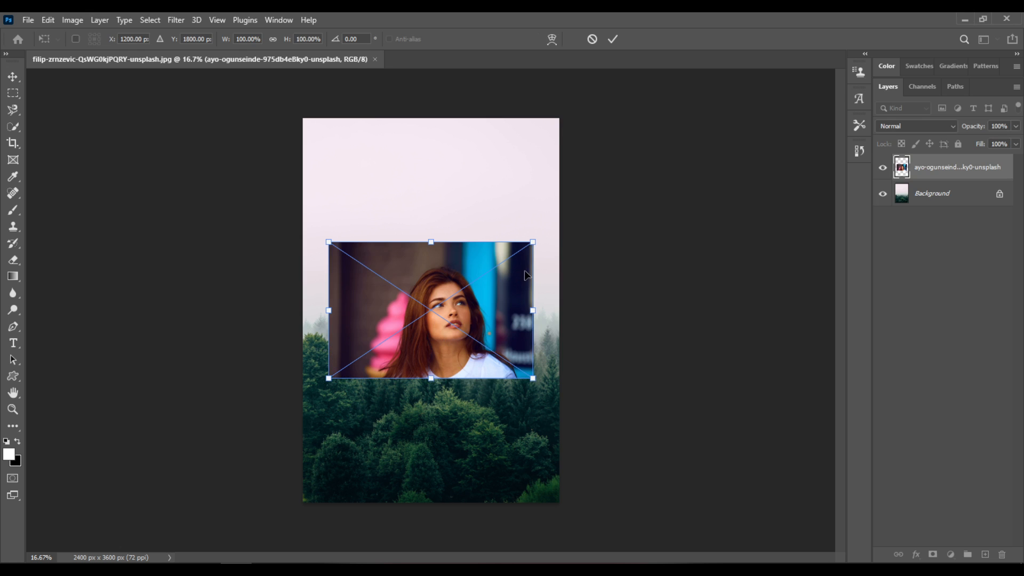
Scale the placed portrait to about 136%, set its opacity to 40%, and position it over the forest's treeline.
left_click_drag(534, 243, 571, 217)
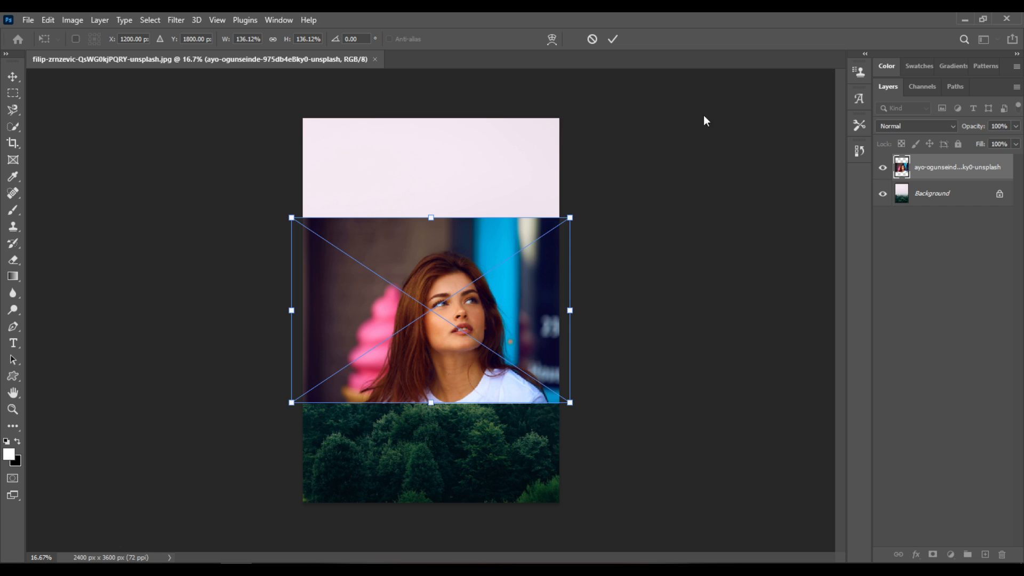
left_click(1016, 127)
left_click_drag(993, 142, 979, 142)
left_click_drag(532, 303, 519, 322)
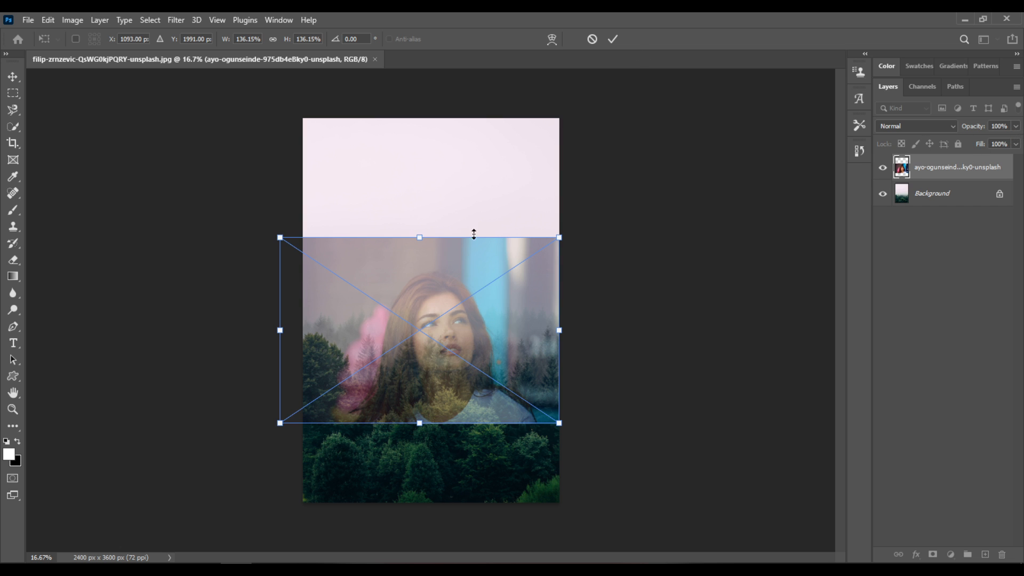
double_click(472, 341)
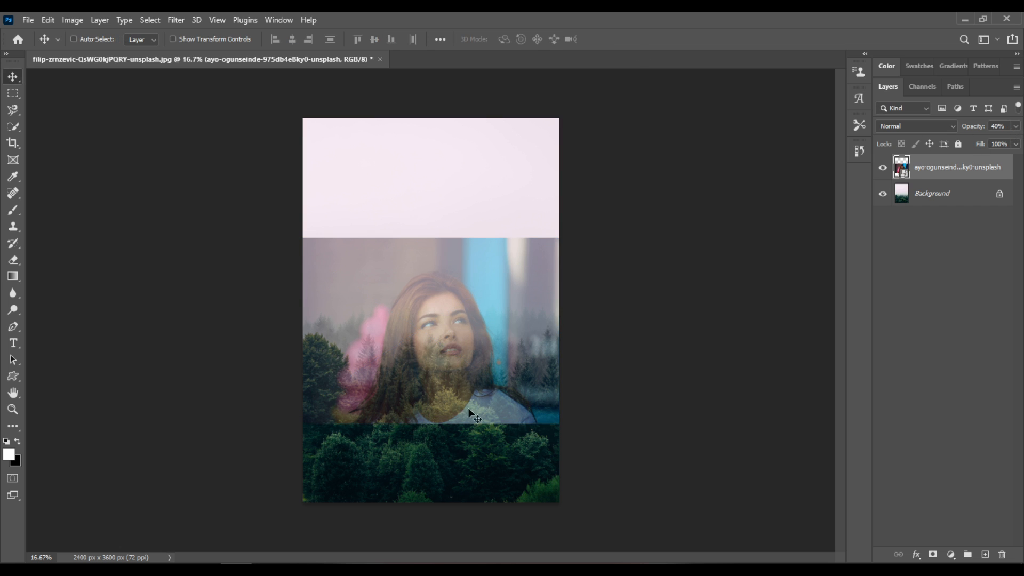
Crop the canvas to the area covered by the portrait, about 2400 x 1562 px.
left_click(15, 143)
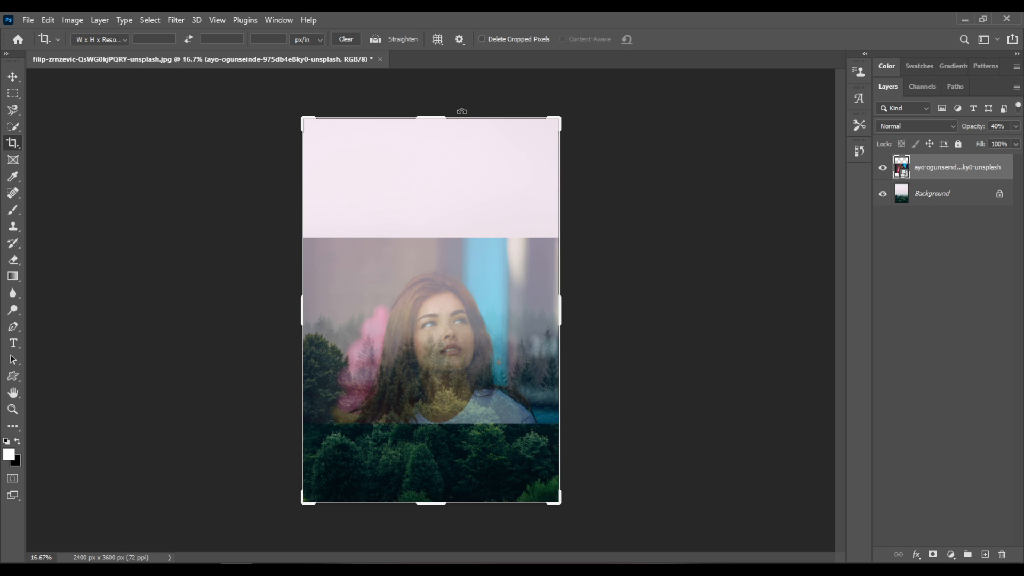
left_click_drag(438, 117, 434, 177)
left_click_drag(430, 444, 438, 401)
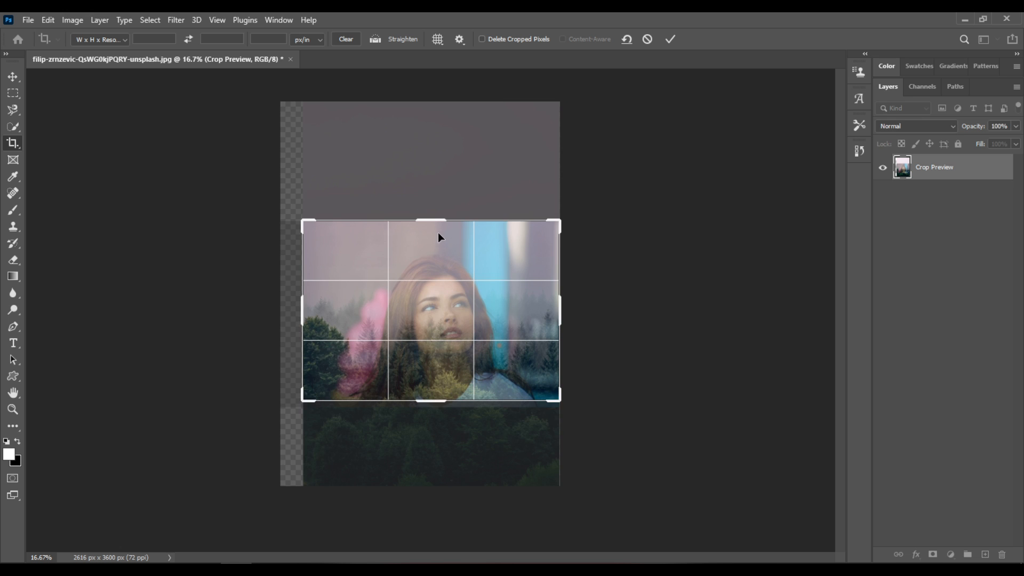
left_click_drag(438, 219, 437, 231)
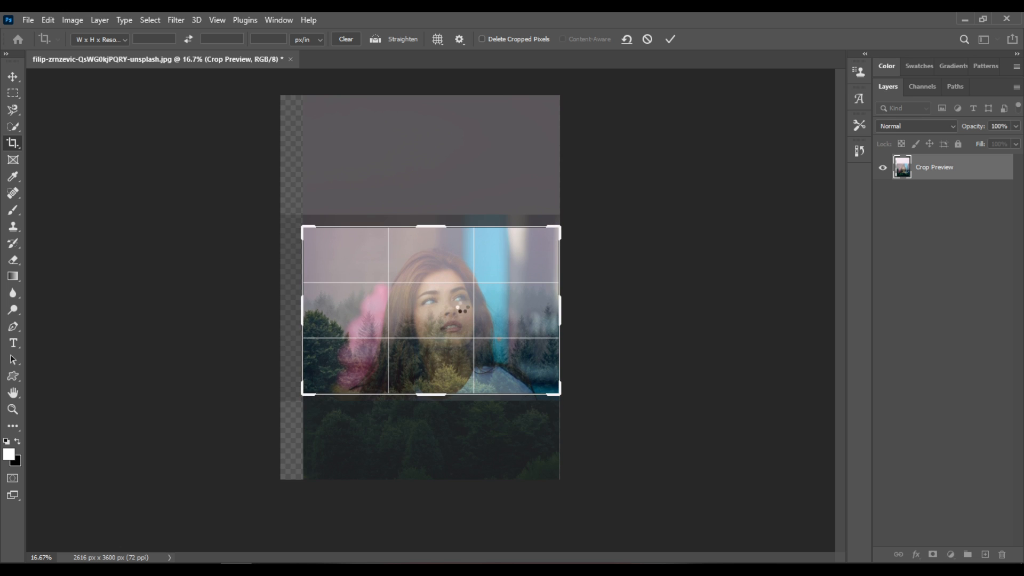
key("Return")
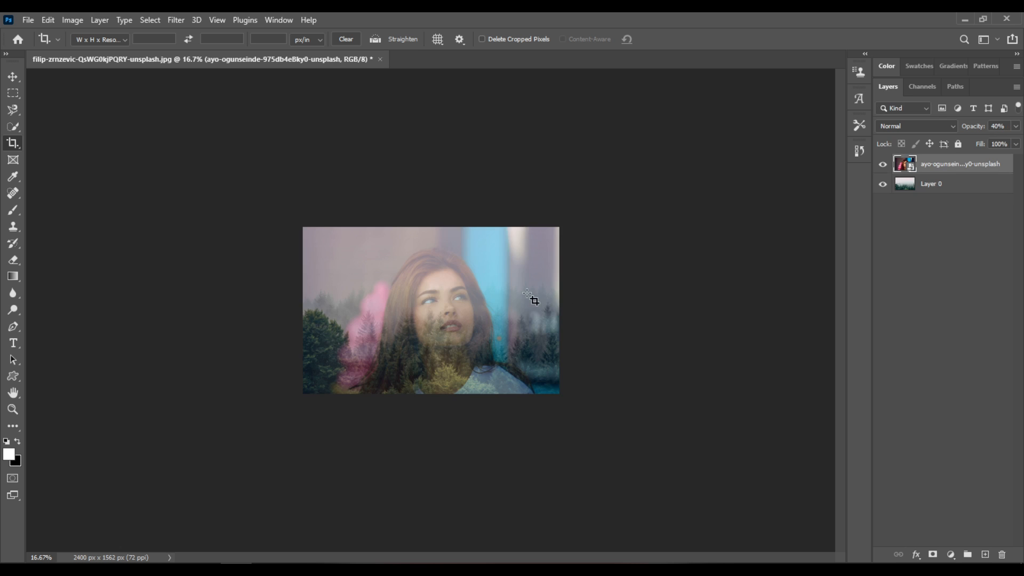
Set the portrait layer's opacity to 100%.
scroll(530, 296, "up", 5)
scroll(530, 296, "up", 4)
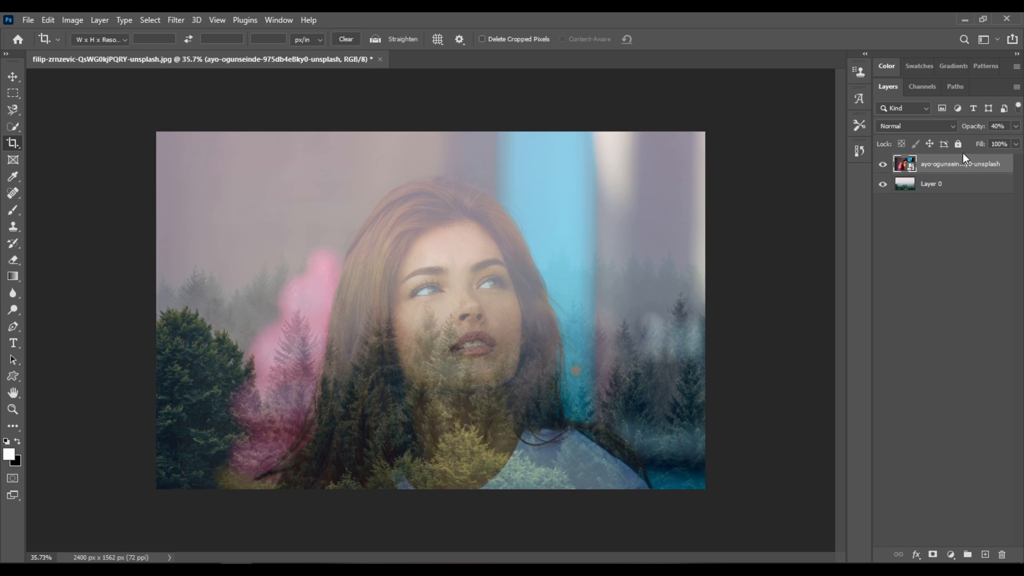
left_click(1015, 126)
left_click_drag(1011, 140, 1014, 141)
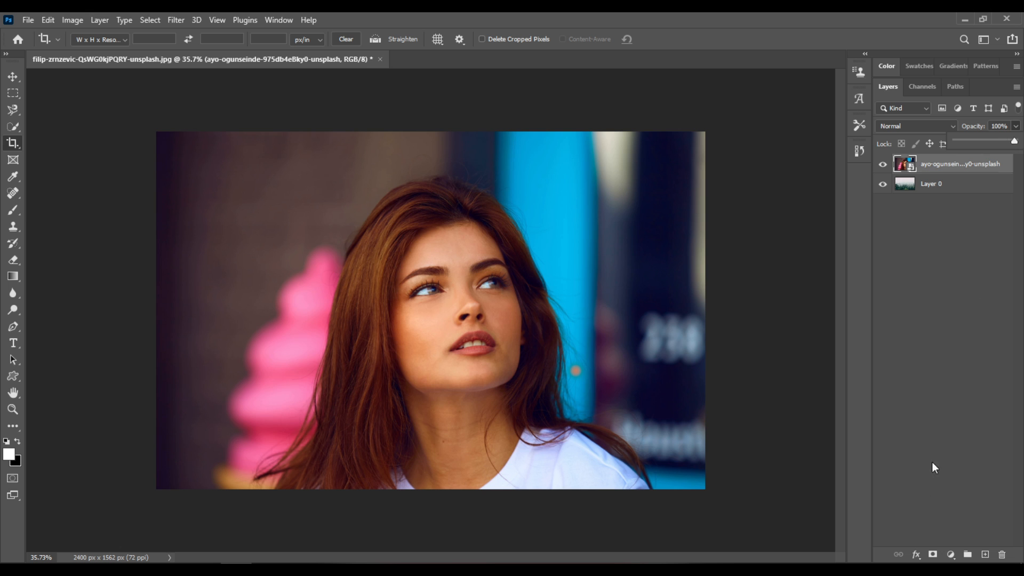
Add a Black & White adjustment with default values and clip it to the portrait layer.
left_click(951, 555)
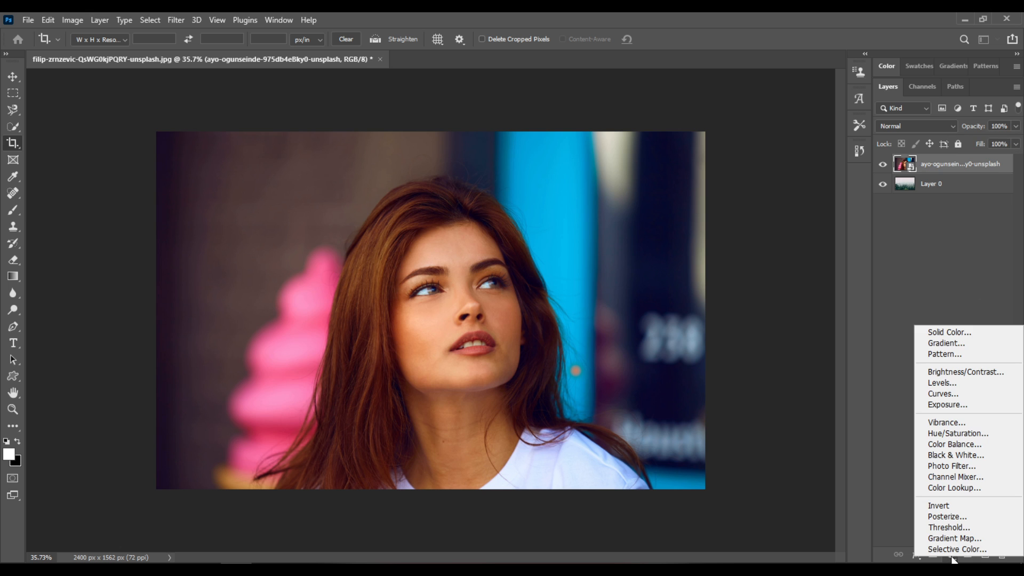
left_click(979, 454)
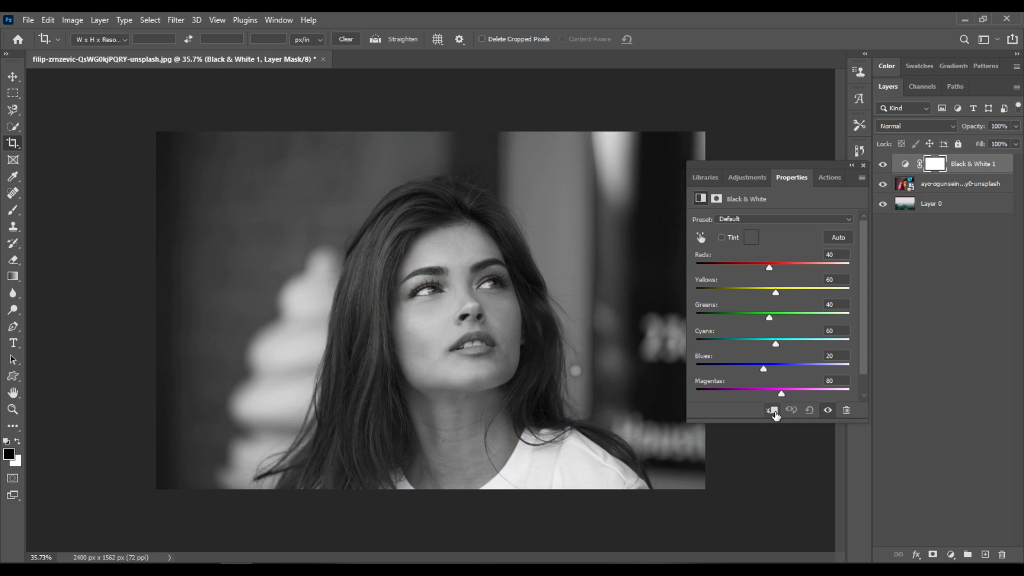
left_click(772, 410)
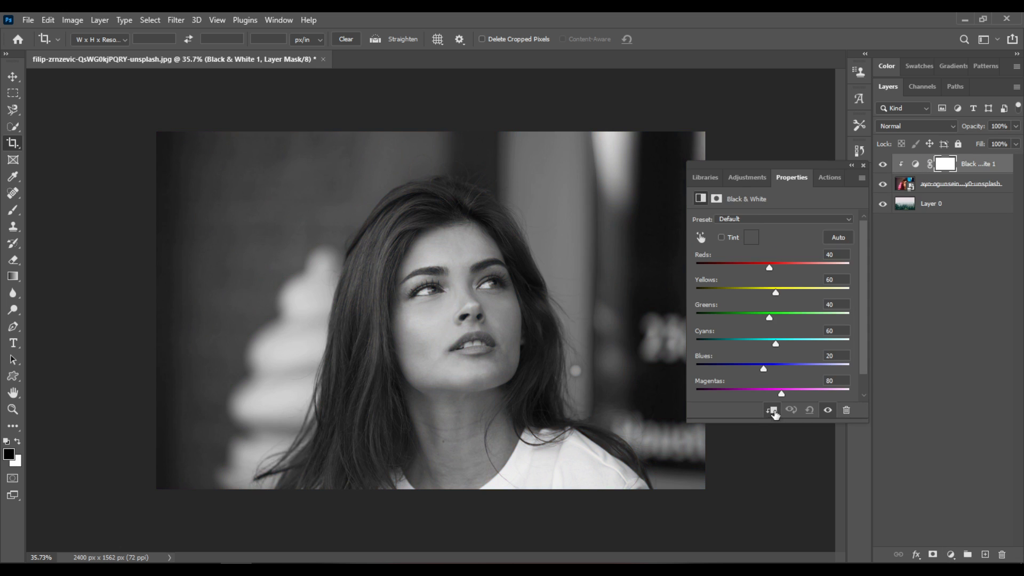
left_click(863, 166)
In the portrait layer's blending options, split the Blend If black slider for This Layer to 0 / 85.
left_click(998, 189)
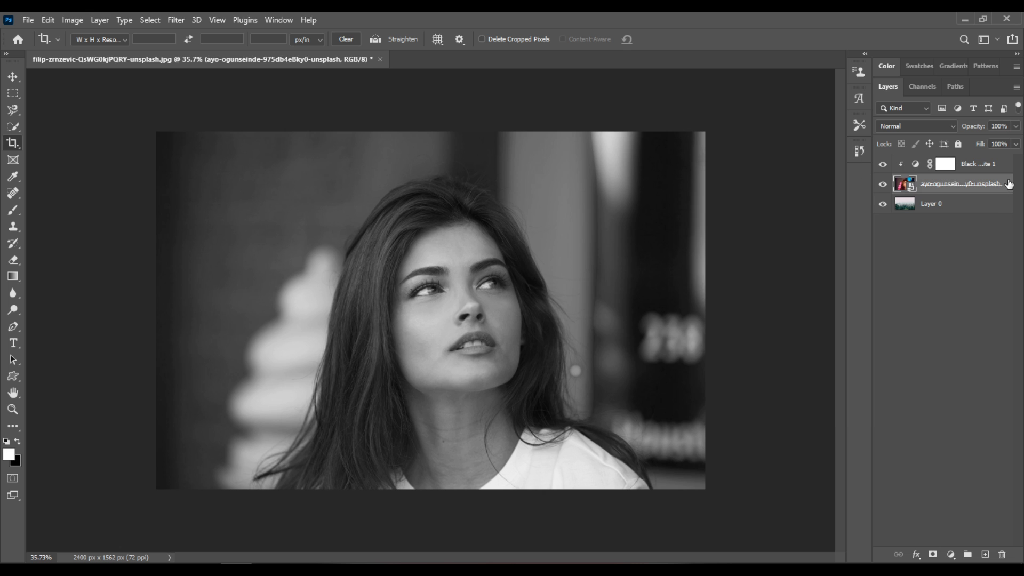
right_click(1008, 183)
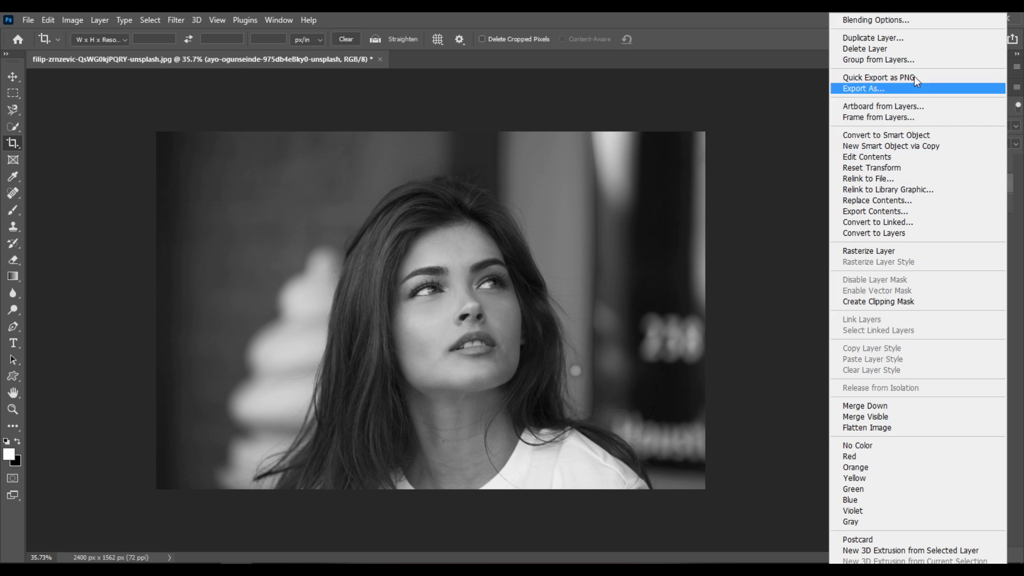
left_click(918, 21)
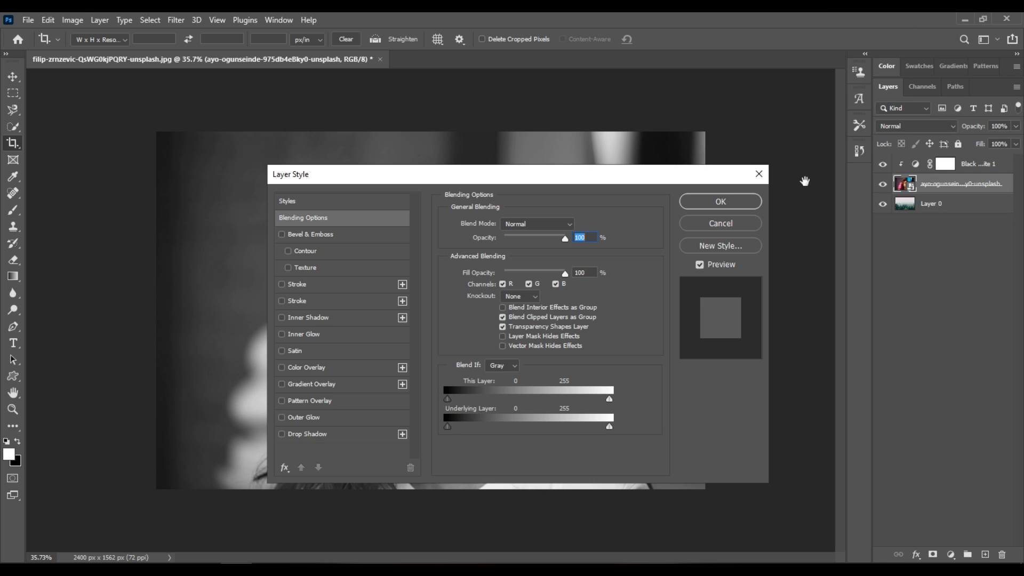
left_click_drag(517, 176, 857, 165)
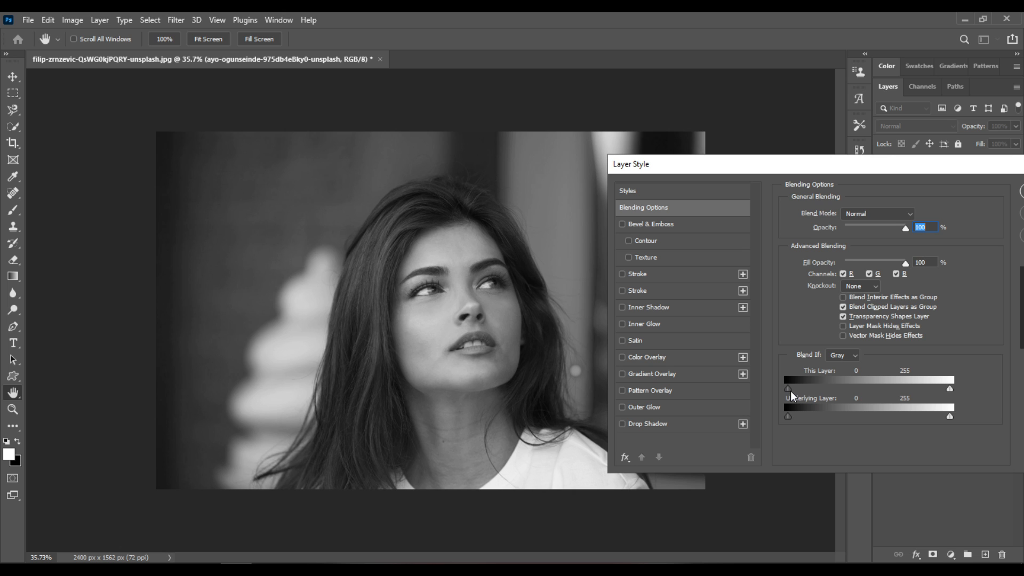
left_click_drag(793, 395, 844, 395)
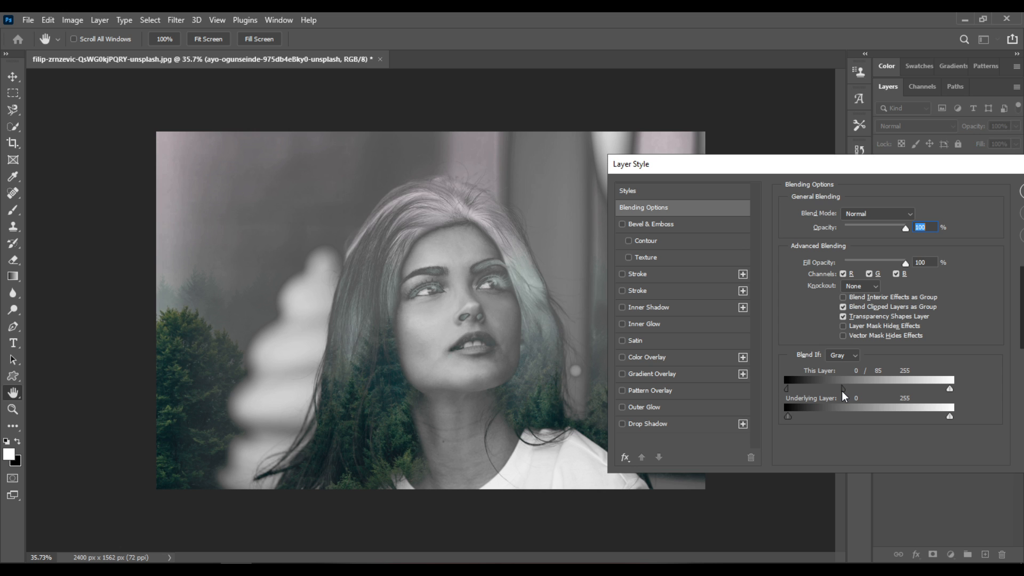
left_click_drag(938, 168, 731, 223)
left_click(864, 244)
Crop the image tighter around the woman's face and hair, to about 1783 x 1042 px.
key("c")
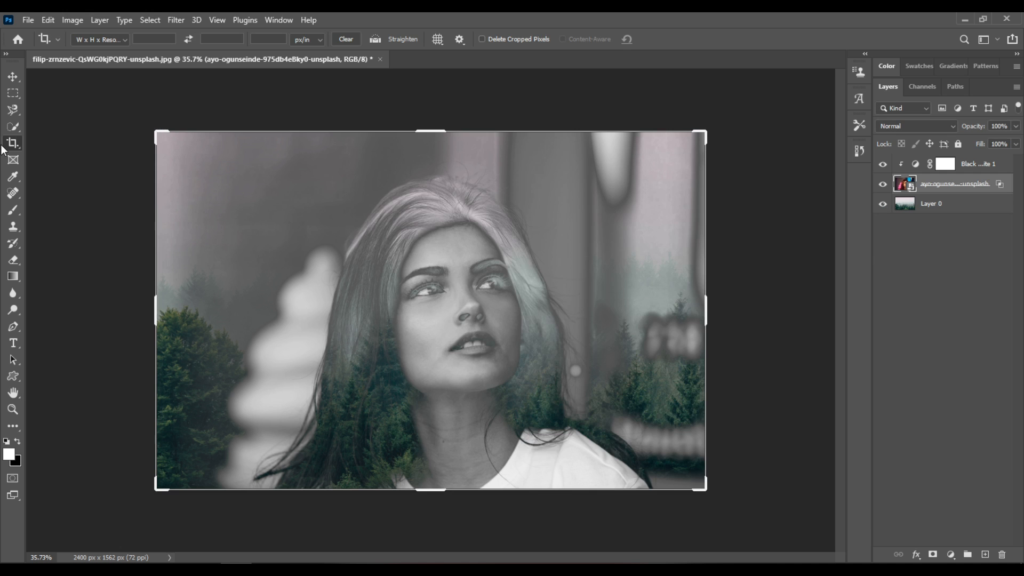
left_click_drag(159, 130, 184, 146)
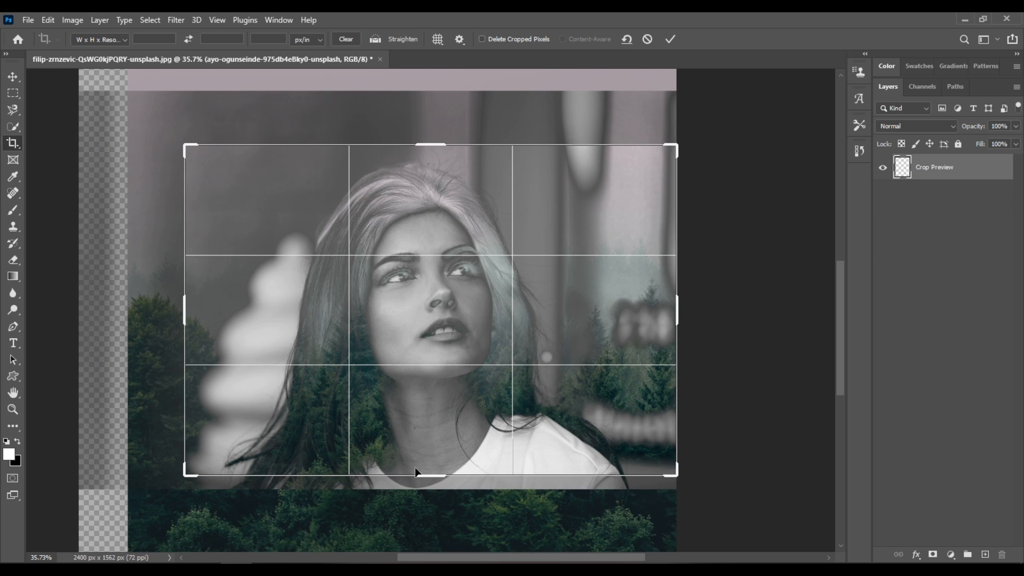
left_click_drag(425, 476, 426, 456)
left_click_drag(676, 456, 652, 450)
left_click_drag(643, 181, 644, 193)
left_click_drag(215, 314, 224, 314)
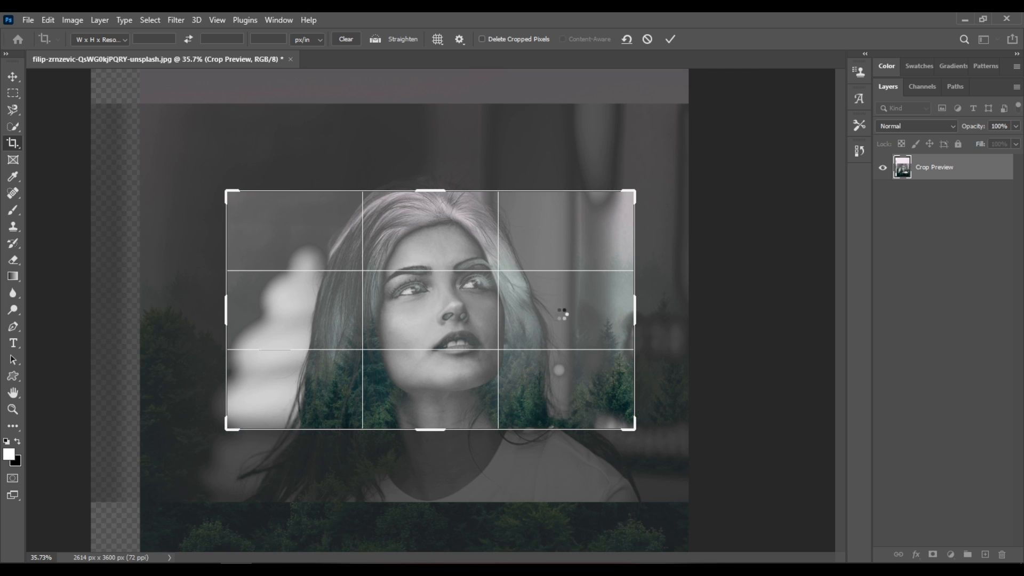
key("Return")
Move the forest layer upward so the trees fill more of the woman's hair.
scroll(544, 315, "up", 3)
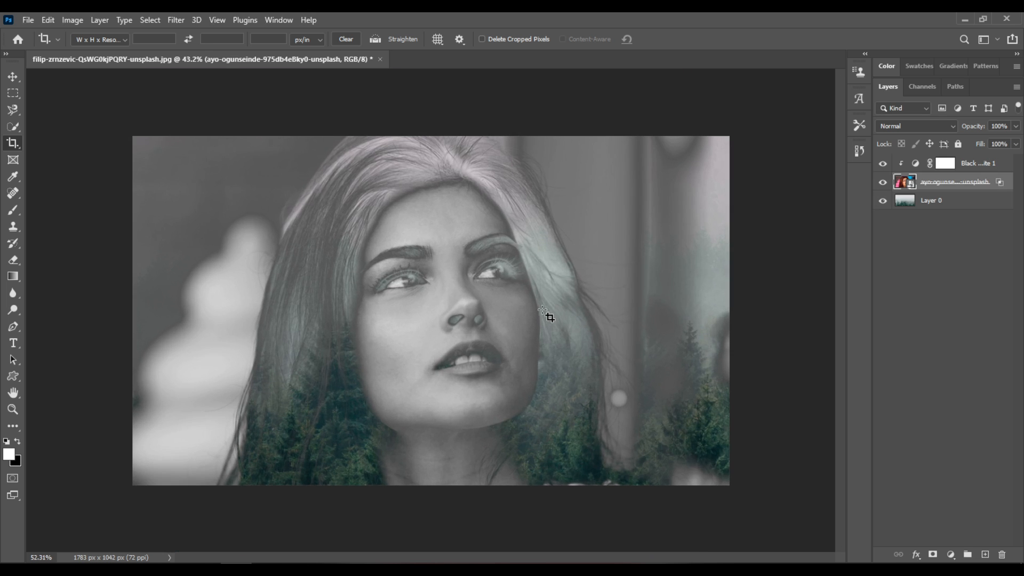
left_click(941, 206)
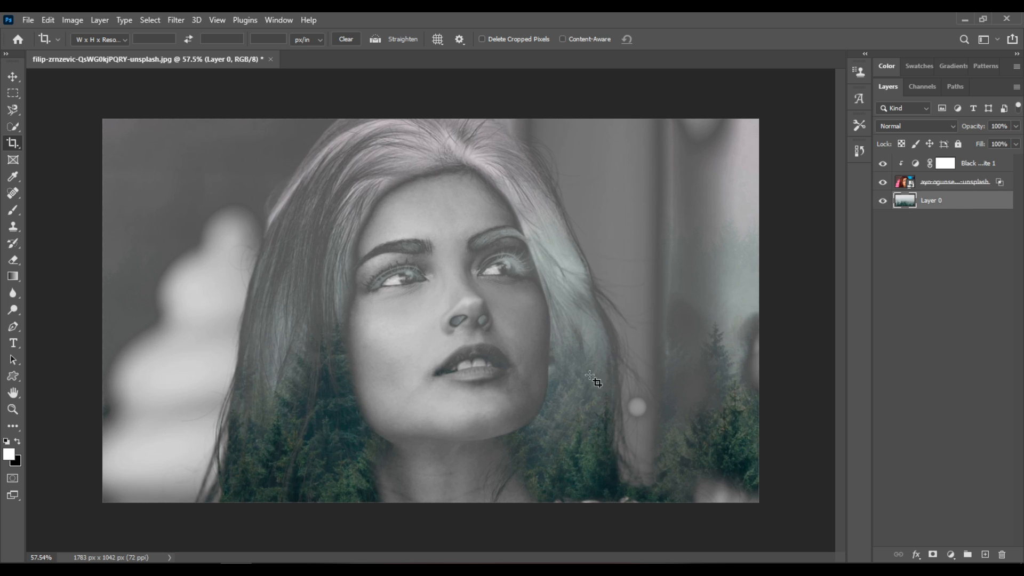
left_click(13, 78)
left_click_drag(519, 474, 571, 423)
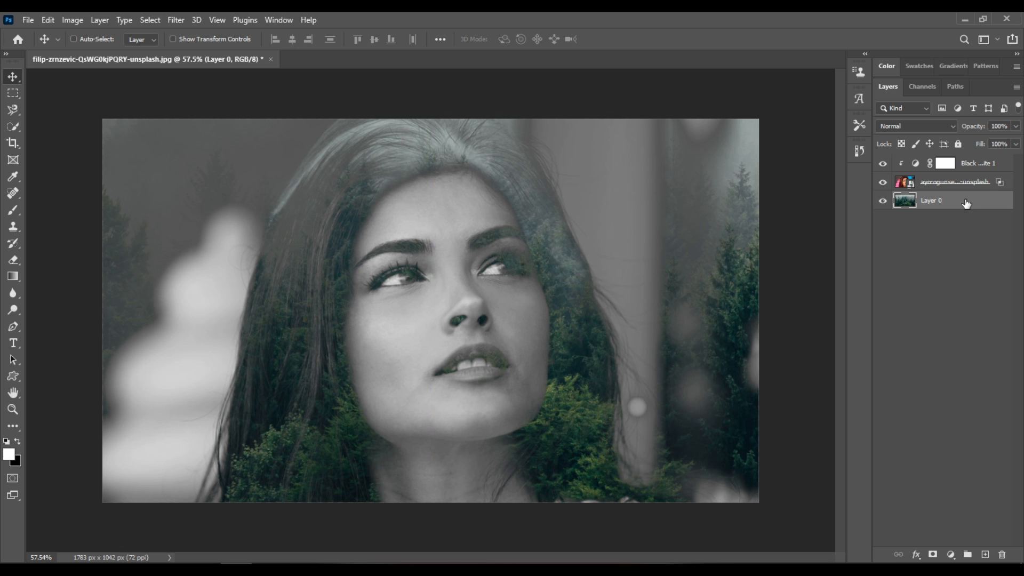
Add a Selective Color adjustment above the Black & White layer and set Black to +22% for the Blacks.
left_click(983, 167)
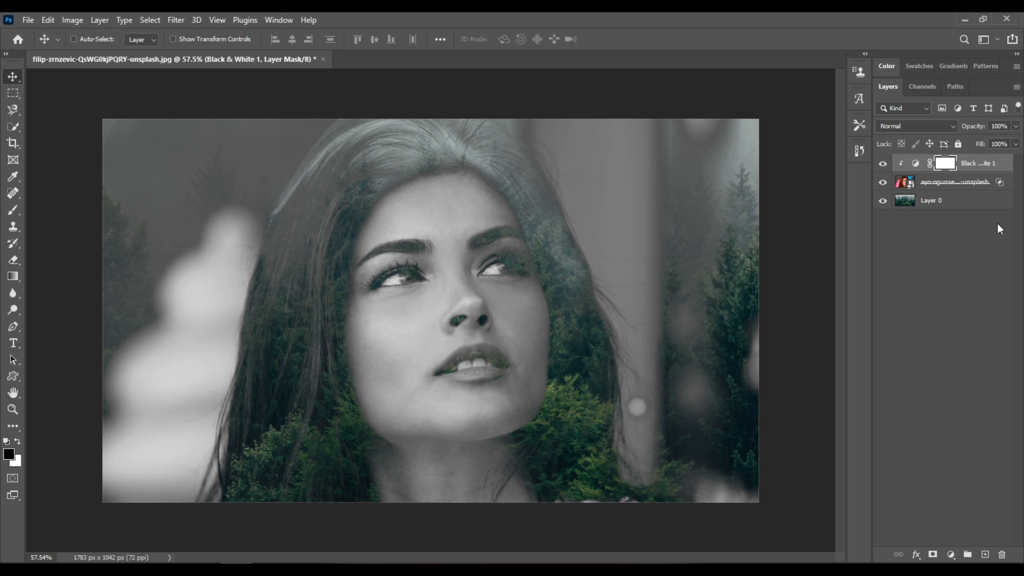
left_click(951, 556)
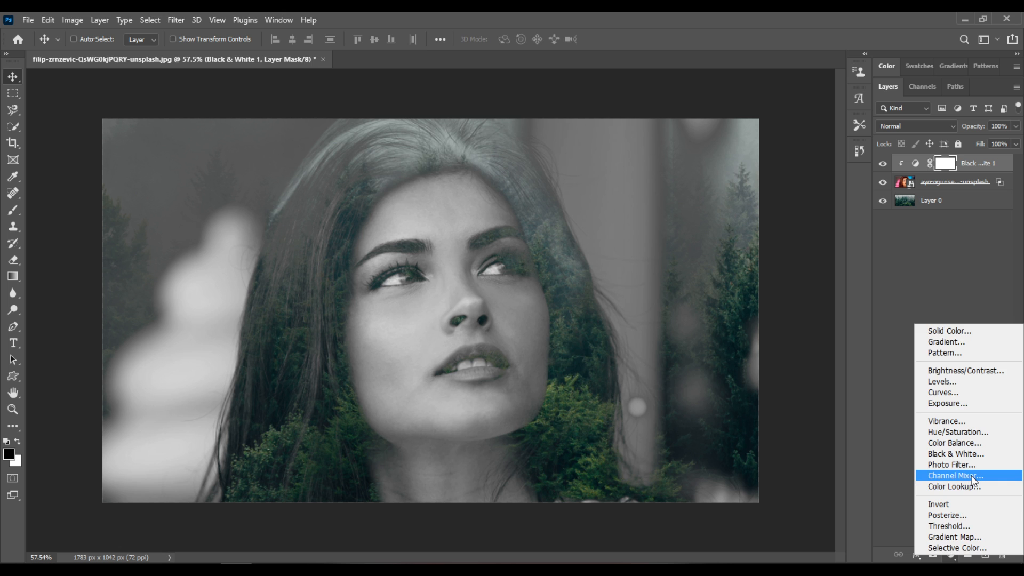
left_click(991, 546)
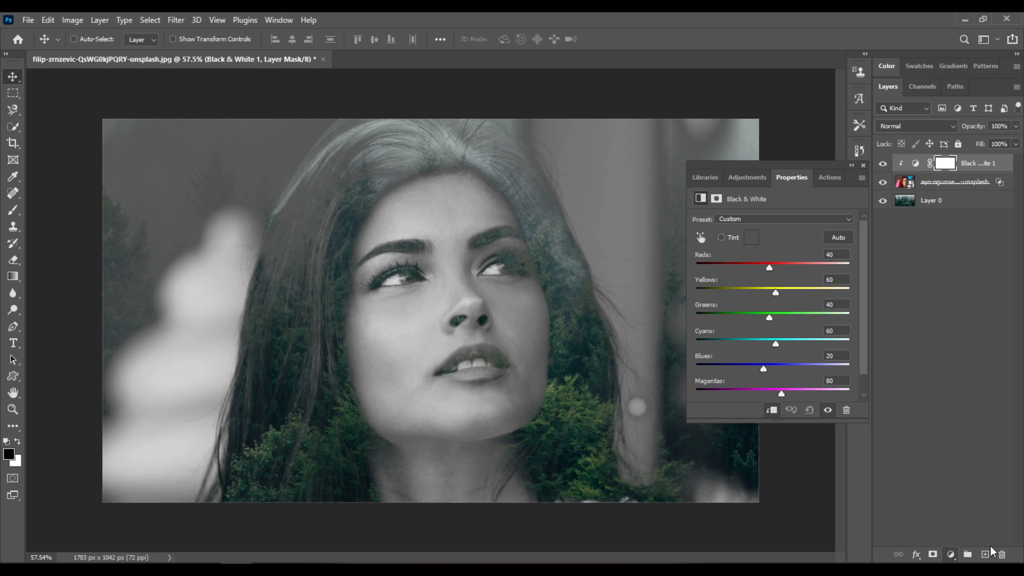
left_click_drag(774, 338, 781, 338)
left_click(771, 235)
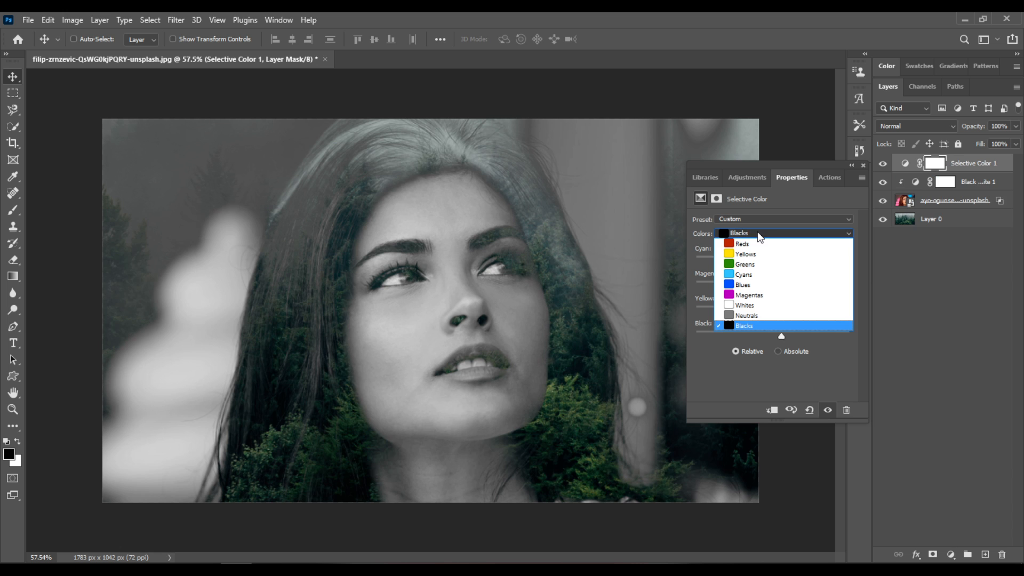
left_click(770, 325)
left_click_drag(787, 336, 790, 342)
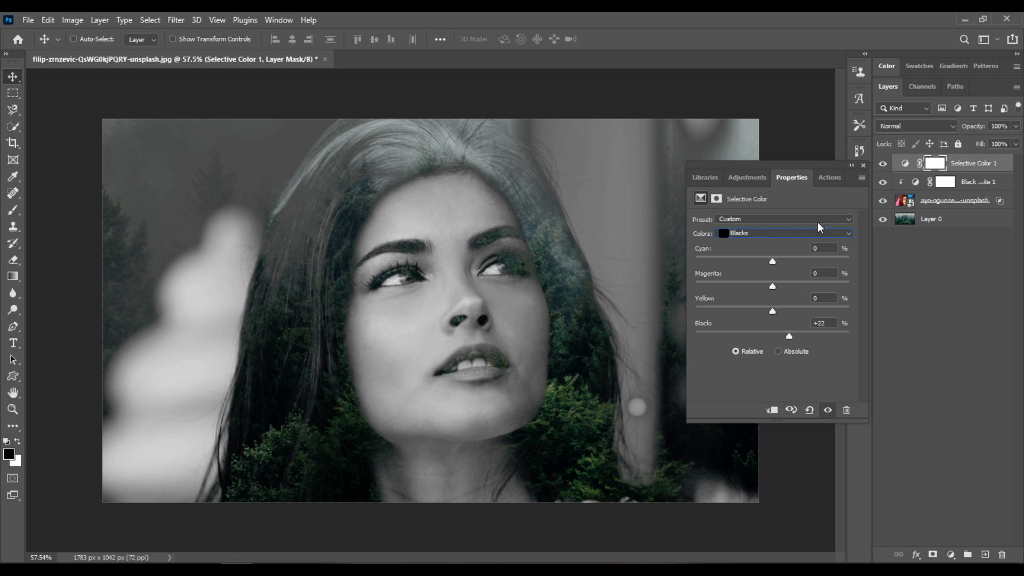
left_click(863, 166)
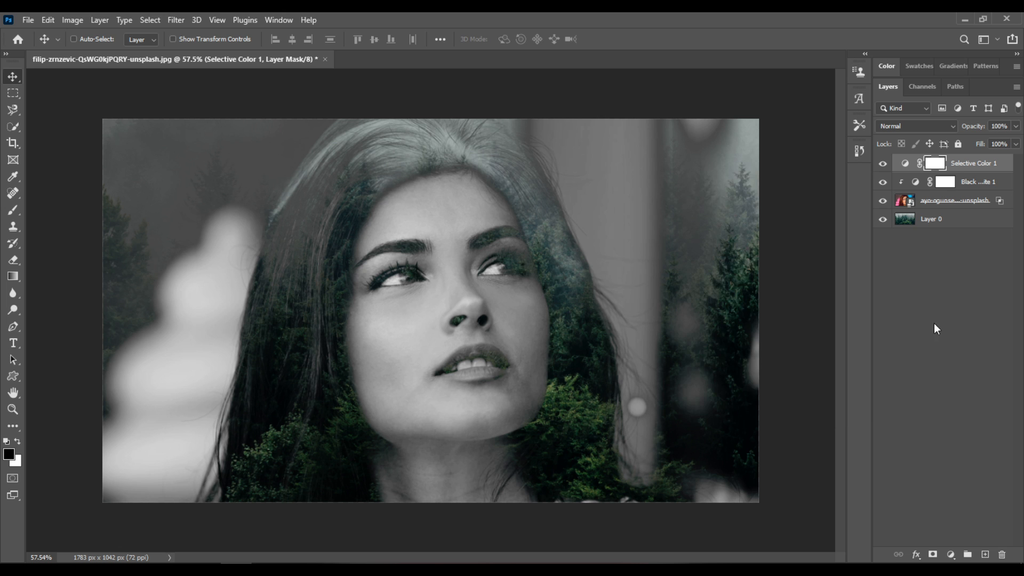
Add a Hue/Saturation adjustment above the Selective Color layer using the Increase Saturation preset.
left_click(950, 555)
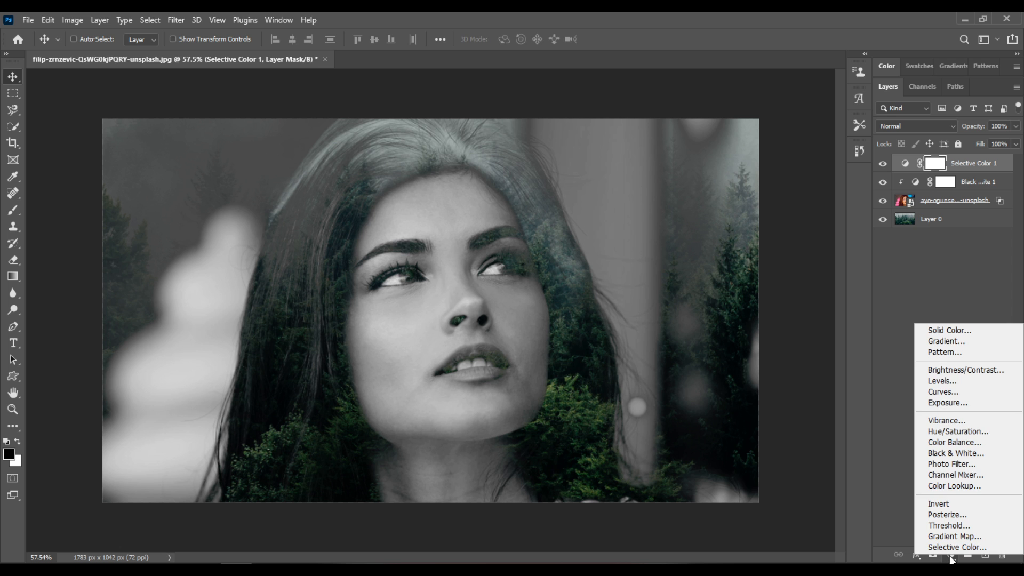
left_click(997, 435)
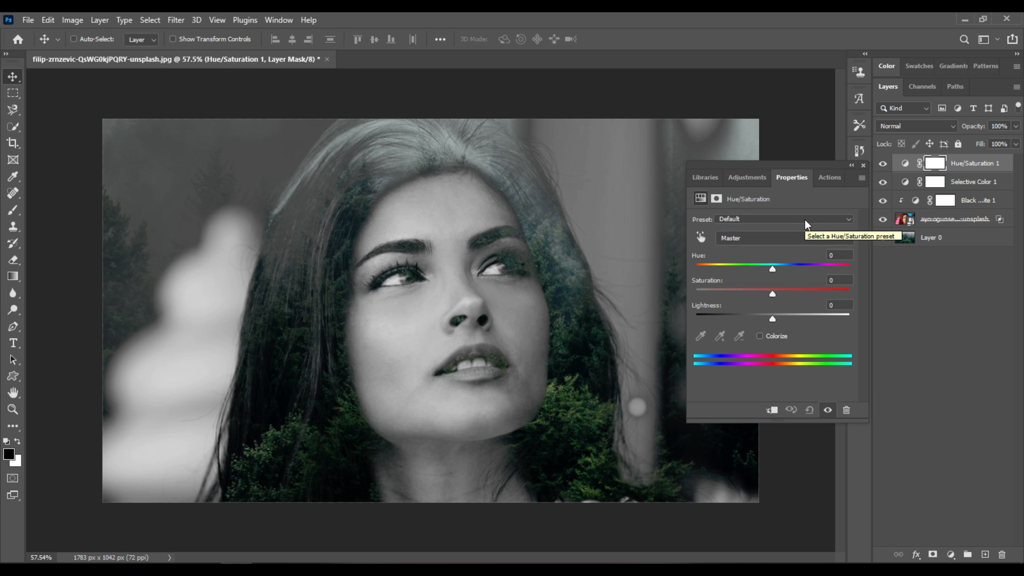
left_click(805, 220)
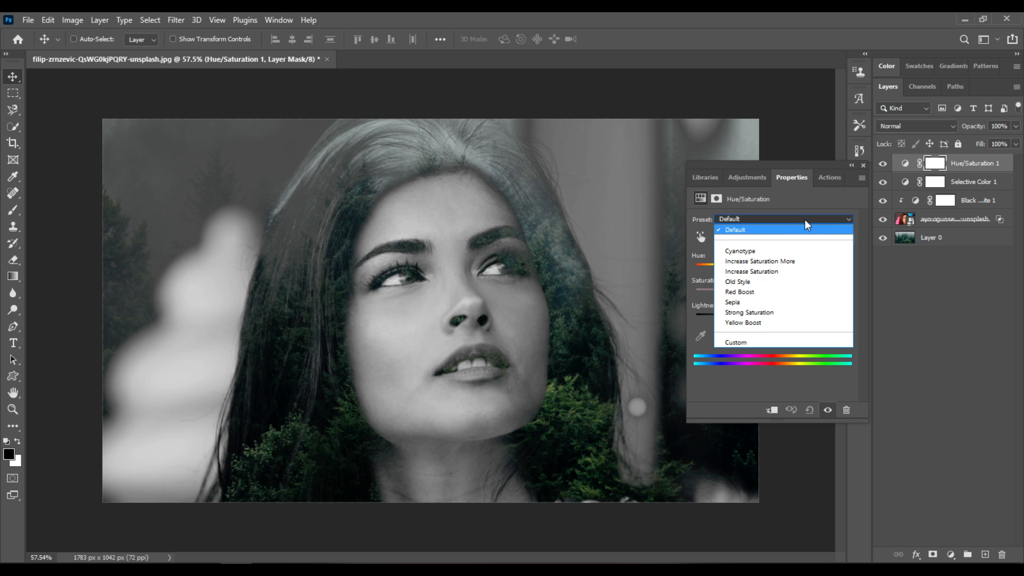
left_click(789, 270)
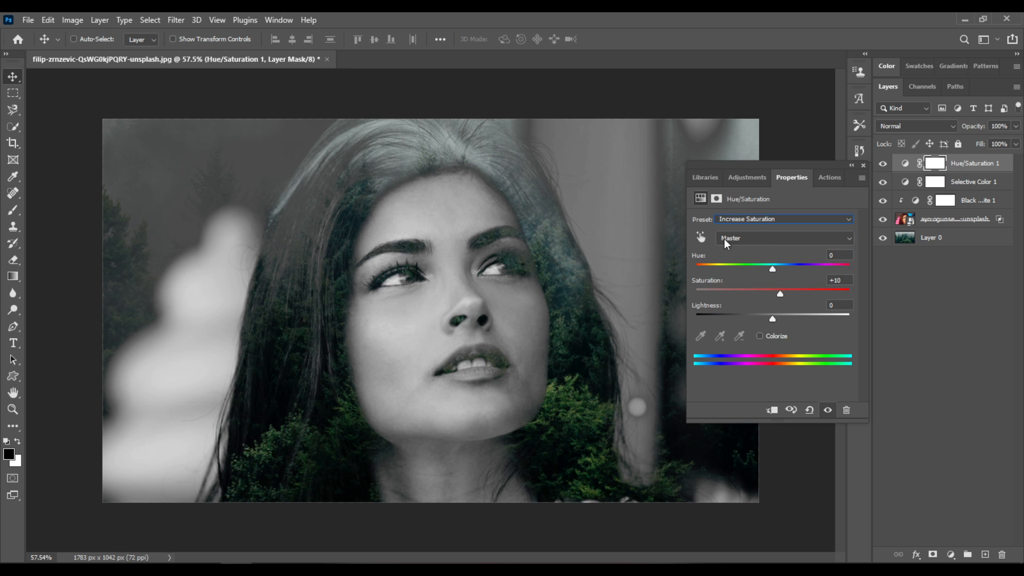
Raise the saturation of the Greens range in the Hue/Saturation adjustment to make the trees more vivid.
left_click(764, 238)
left_click(759, 284)
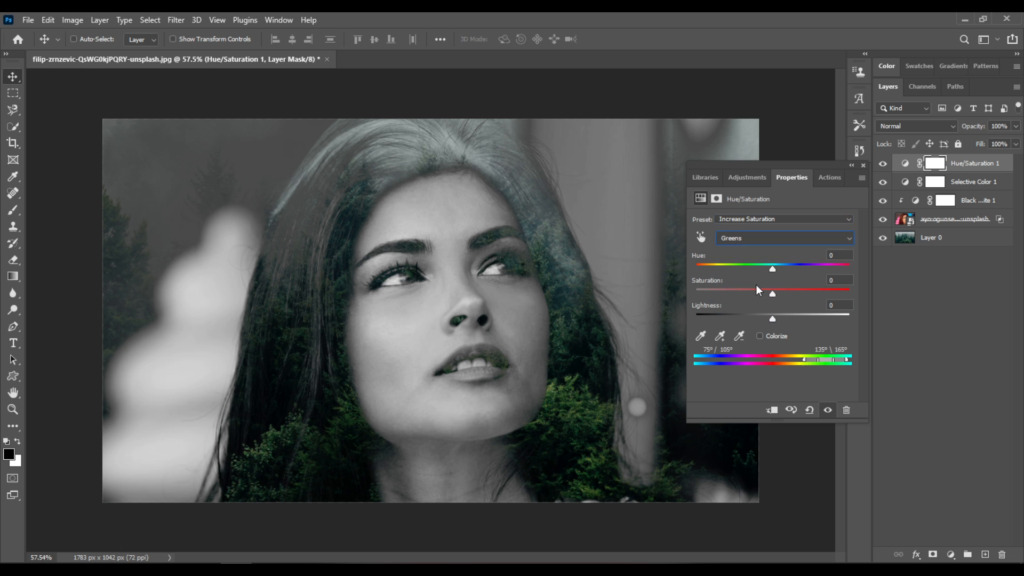
left_click_drag(786, 293, 820, 295)
left_click_drag(819, 295, 798, 295)
left_click(863, 166)
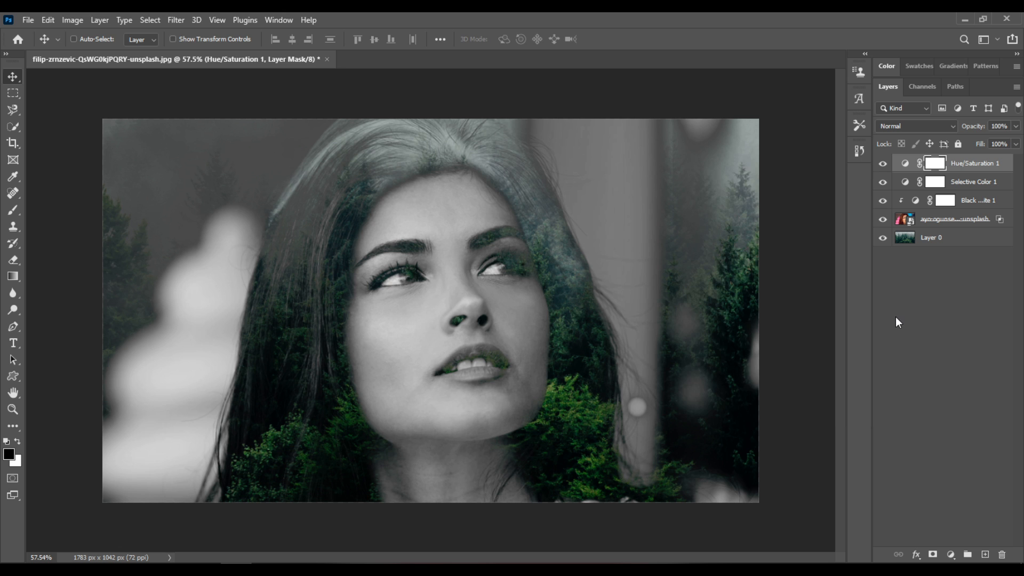